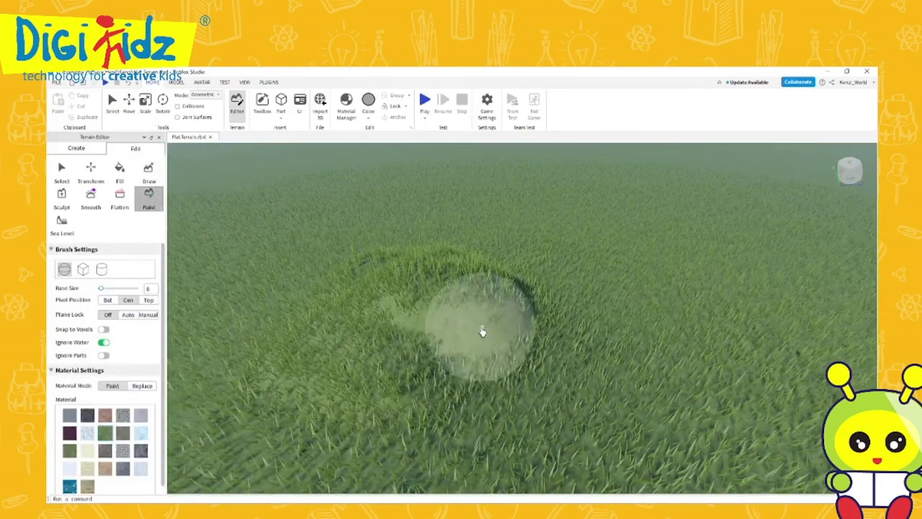
Step: Paint a closed ring of Water material on the terrain around the grassy mound
scroll(481, 336, "up", 2)
right_click_drag(478, 343, 479, 343)
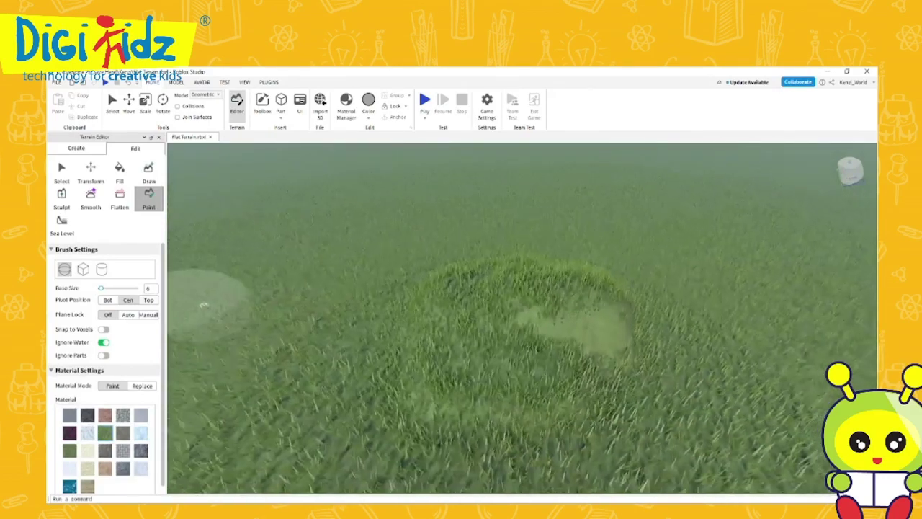
left_click(70, 485)
right_click_drag(332, 433, 331, 434)
left_click(443, 392)
right_click_drag(377, 398, 378, 397)
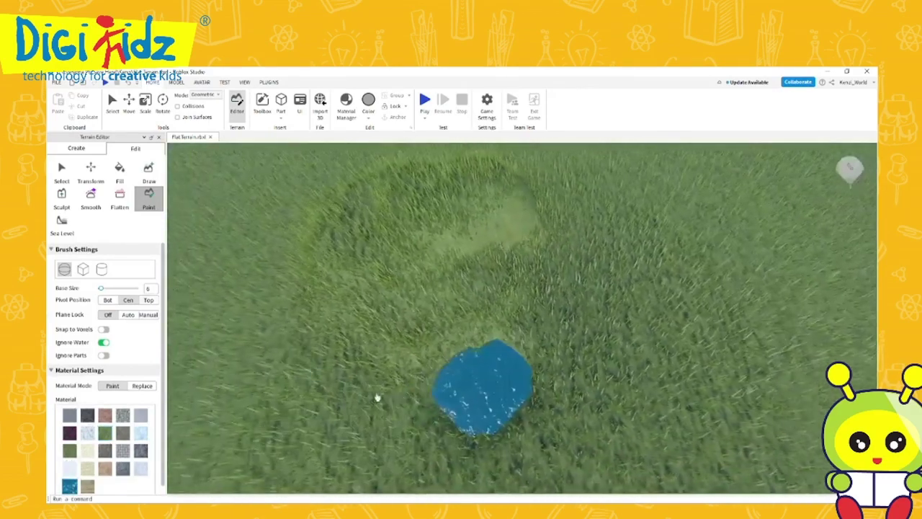
left_click_drag(378, 398, 391, 381)
mouse_move(391, 381)
right_mouse_down()
mouse_move(402, 391)
mouse_move(367, 391)
mouse_move(389, 411)
right_mouse_up()
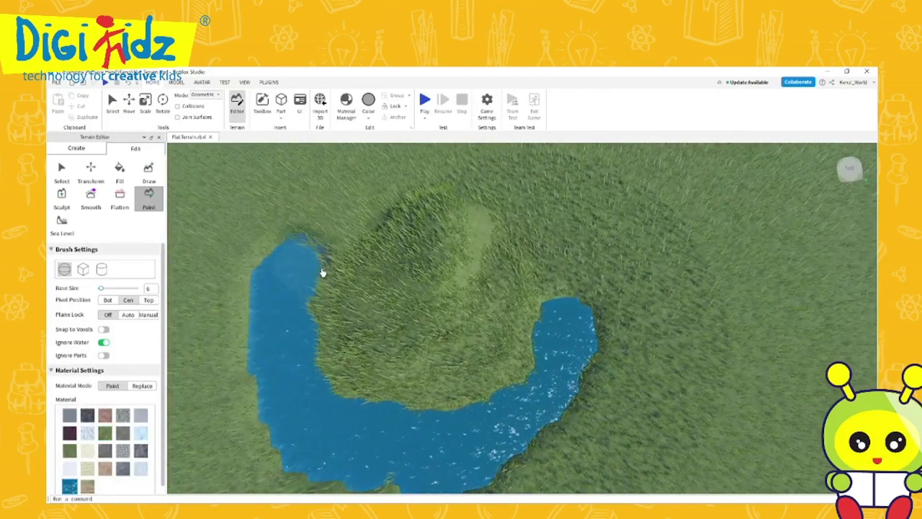
mouse_move(354, 232)
left_mouse_down()
mouse_move(425, 180)
mouse_move(533, 212)
mouse_move(566, 264)
left_mouse_up()
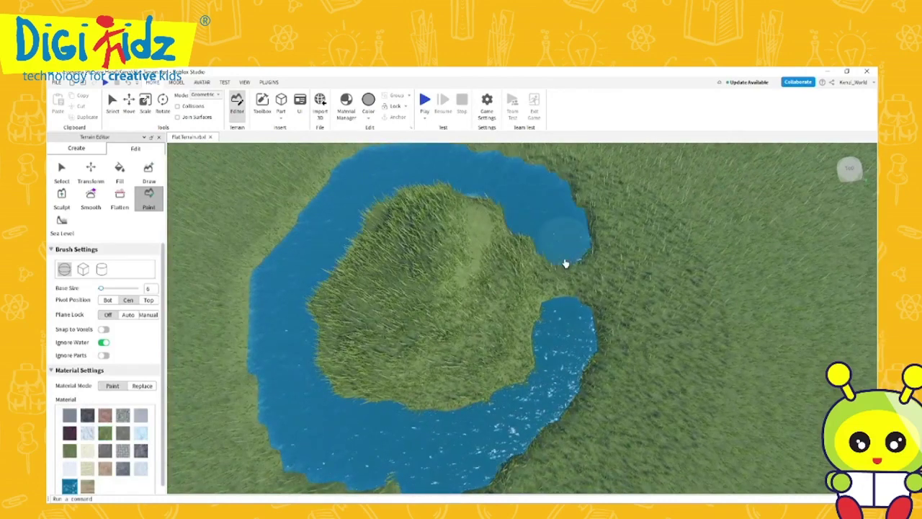
right_click_drag(541, 328, 527, 322)
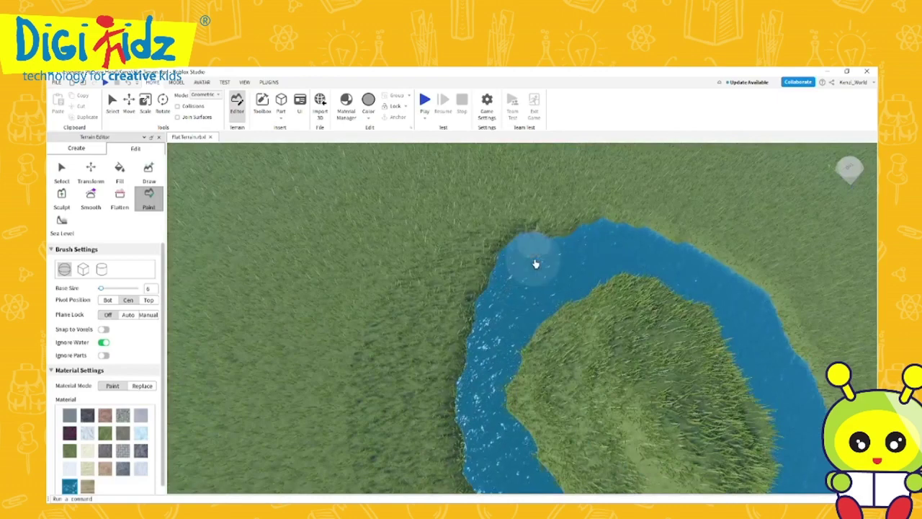
right_click_drag(535, 263, 566, 249)
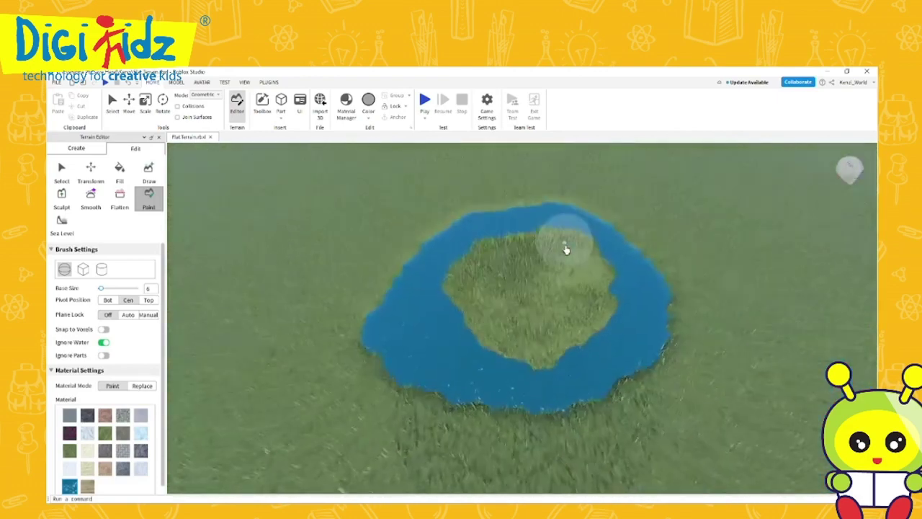
scroll(562, 249, "up", 3)
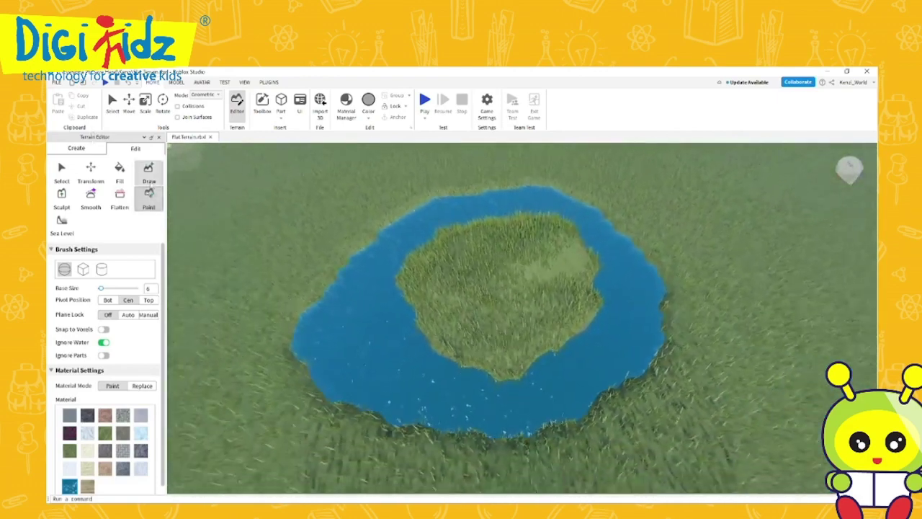
Step: Switch to the Draw brush in Subtract mode for the island, with a base size of 5
left_click(148, 173)
scroll(521, 305, "up", 5)
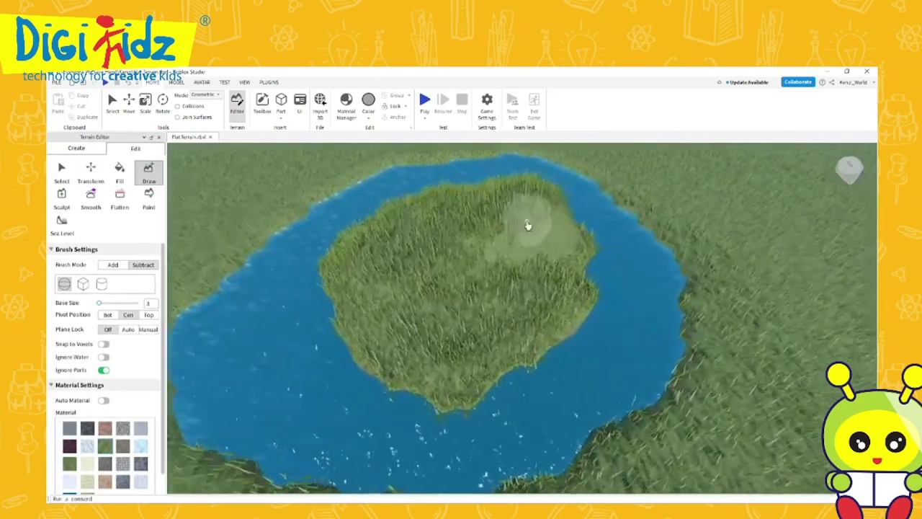
right_click_drag(527, 226, 518, 220)
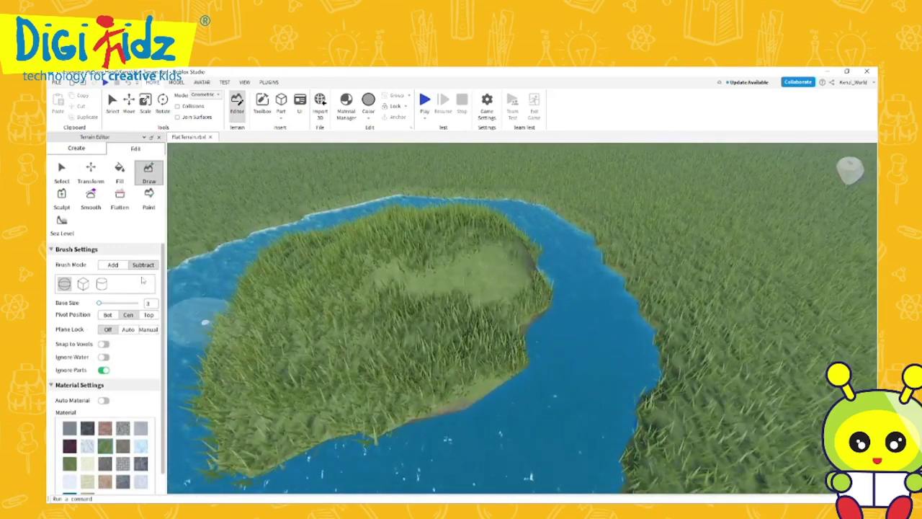
right_click_drag(227, 305, 387, 312)
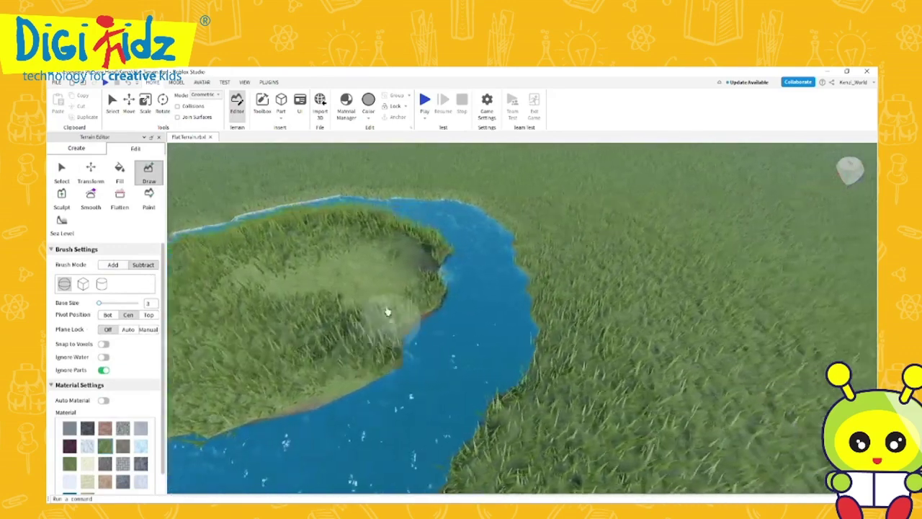
scroll(389, 302, "down", 2)
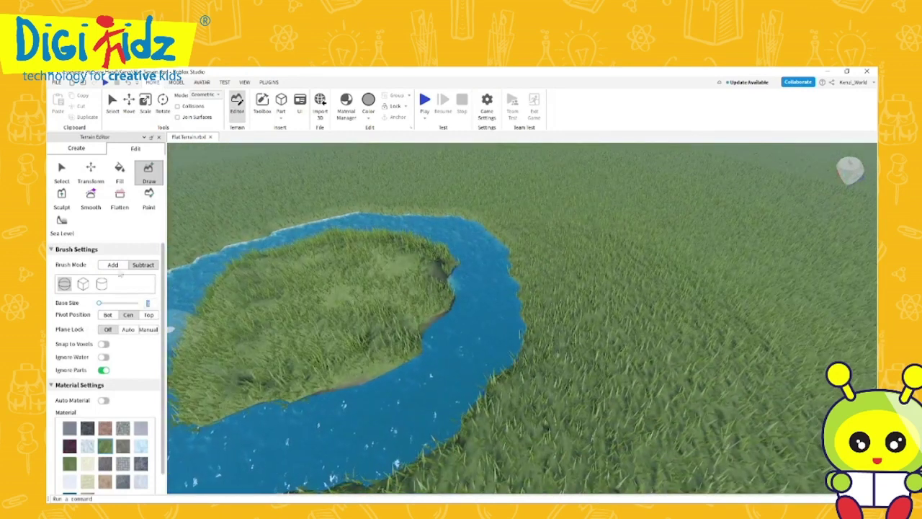
left_click(148, 197)
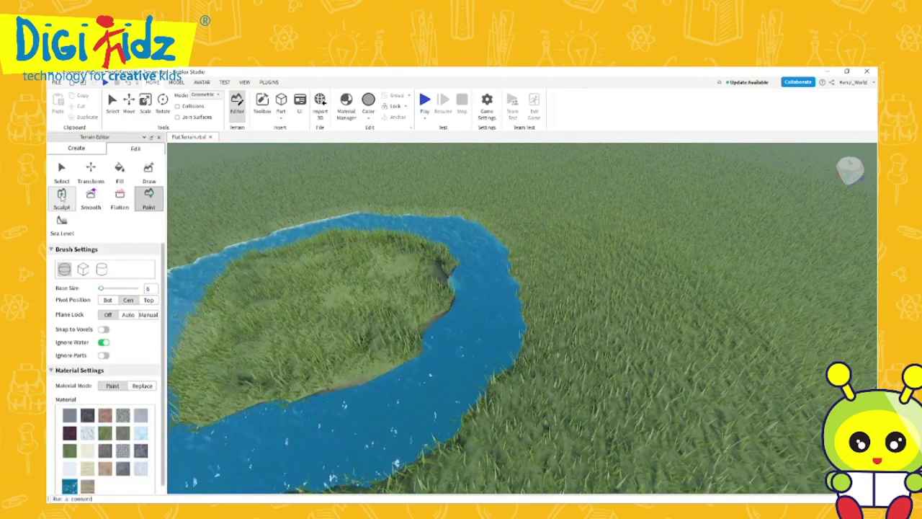
left_click(61, 198)
left_click(149, 173)
scroll(413, 278, "up", 3)
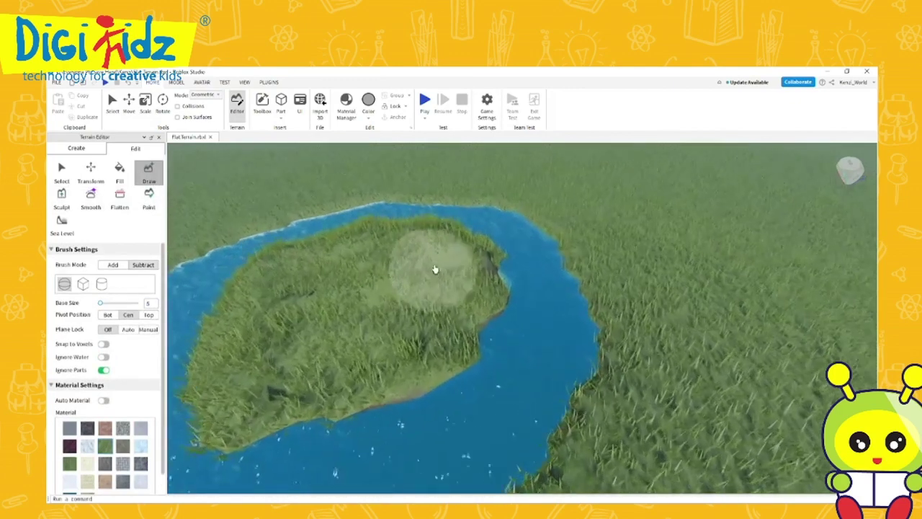
Step: Carve hollows and channels into the grassy island with the subtracting Draw brush
left_click_drag(436, 271, 346, 336)
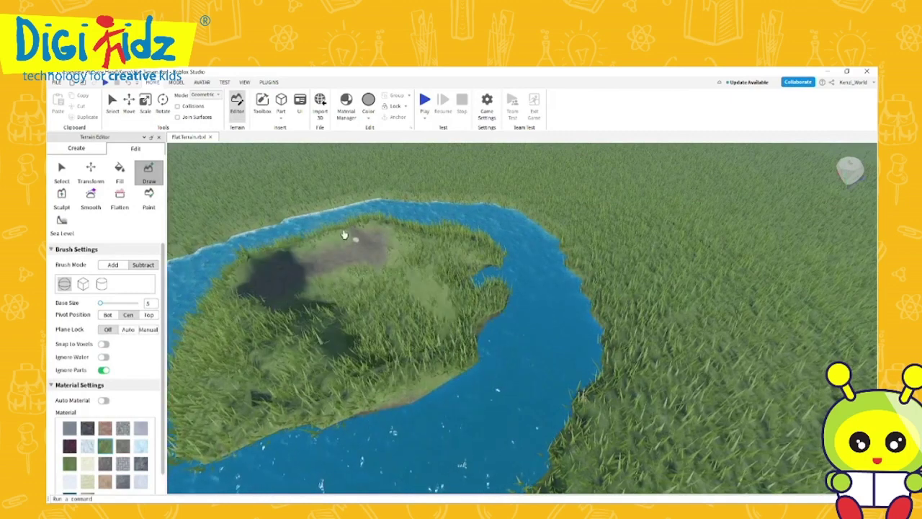
key("a")
mouse_move(307, 316)
left_mouse_down()
mouse_move(336, 346)
mouse_move(312, 350)
left_mouse_up()
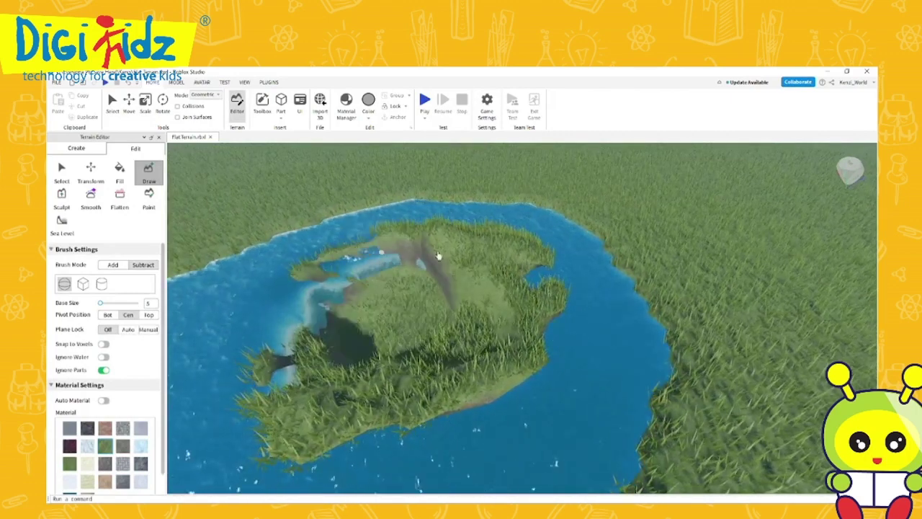
mouse_move(438, 256)
left_mouse_down()
mouse_move(507, 340)
mouse_move(470, 291)
left_mouse_up()
key("a")
Step: Sculpt a raised grassy hill on a flat area away from the pond, using Add mode
mouse_move(249, 274)
right_mouse_down()
mouse_move(291, 282)
mouse_move(270, 251)
mouse_move(236, 245)
mouse_move(274, 246)
right_mouse_up()
left_click(61, 198)
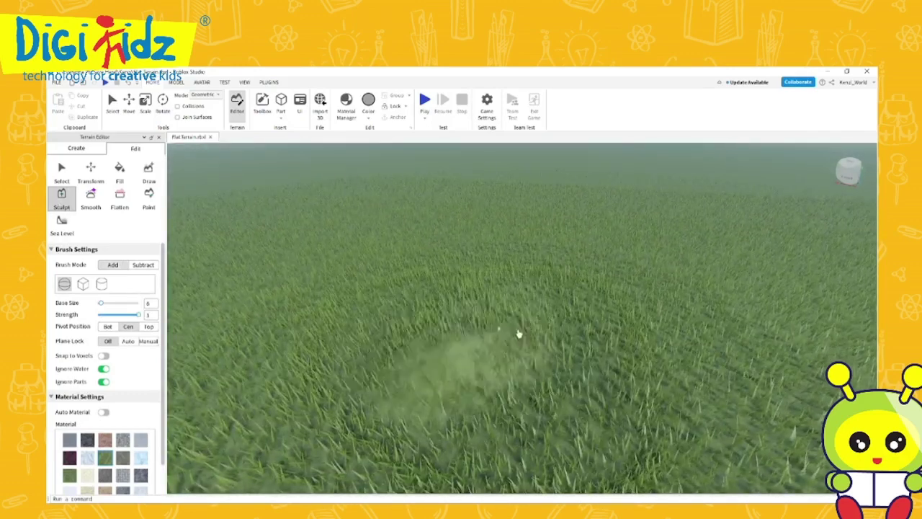
left_click_drag(405, 335, 475, 381)
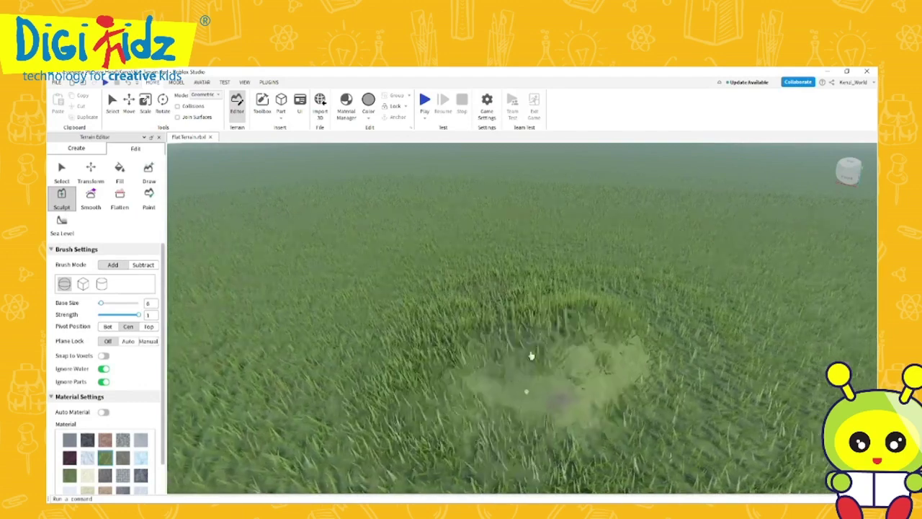
key("a")
key("s")
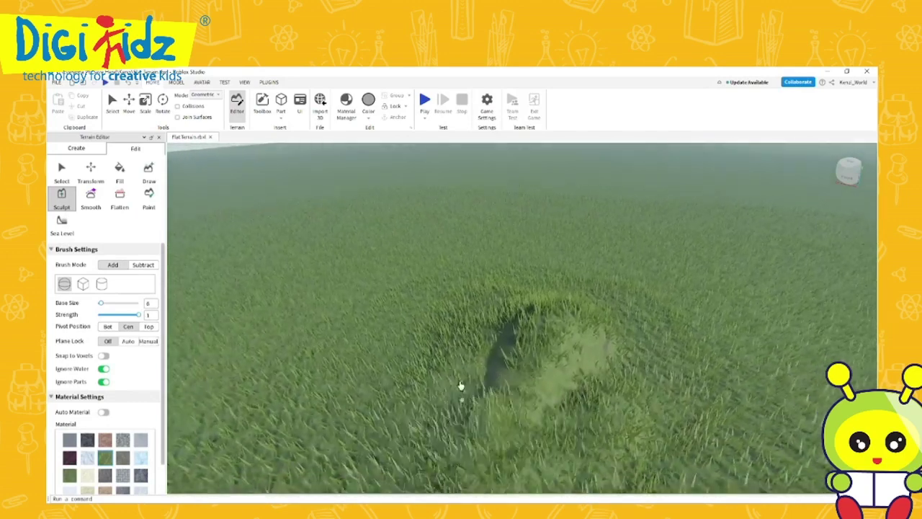
scroll(749, 397, "up", 3)
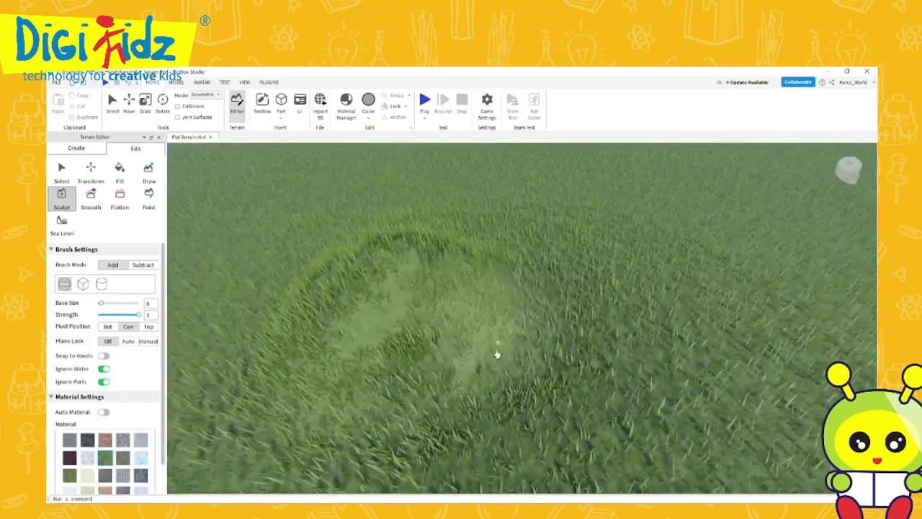
right_click_drag(451, 346, 451, 345)
scroll(511, 305, "down", 3)
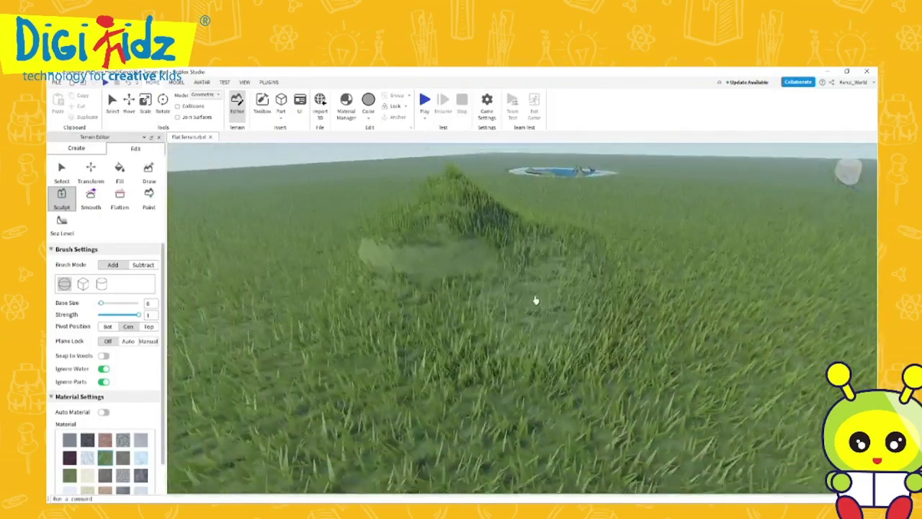
right_click_drag(653, 368, 653, 368)
right_click_drag(486, 307, 485, 307)
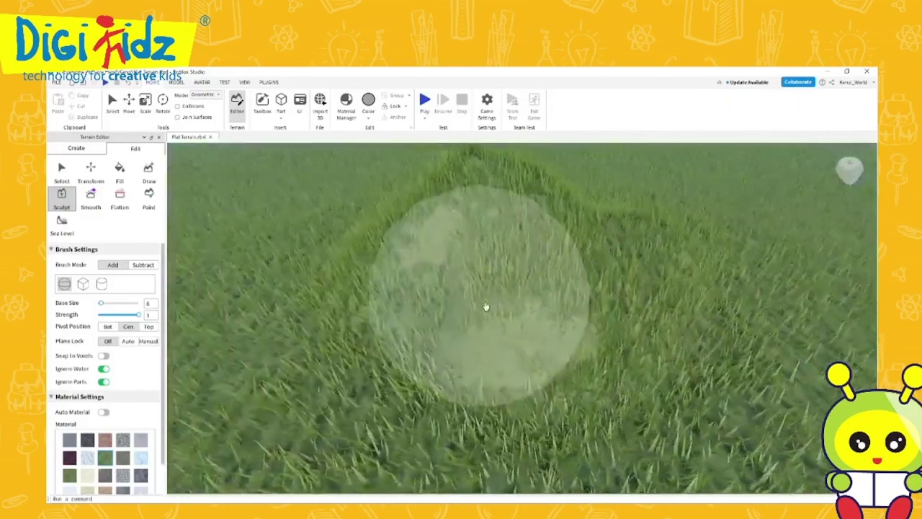
scroll(476, 292, "down", 3)
right_click_drag(678, 356, 673, 356)
scroll(594, 328, "up", 2)
scroll(595, 328, "down", 2)
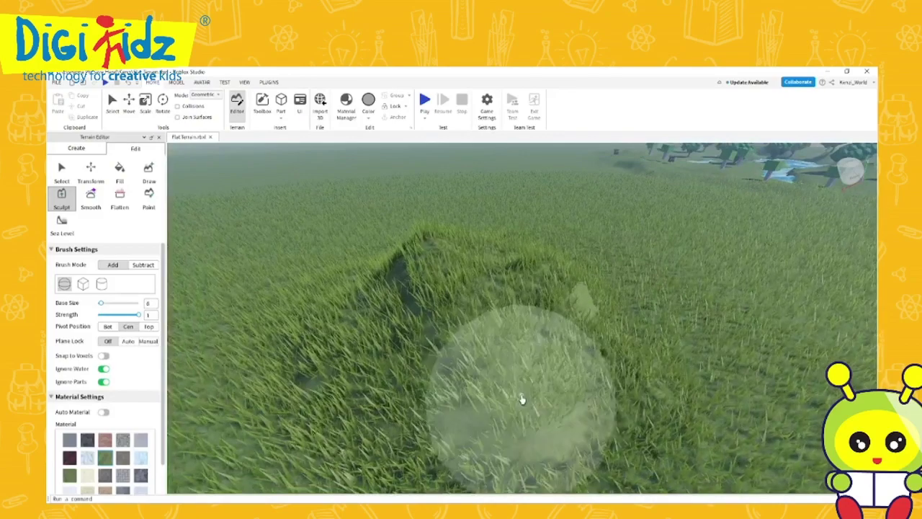
mouse_move(523, 399)
right_mouse_down()
mouse_move(579, 433)
mouse_move(591, 428)
right_mouse_up()
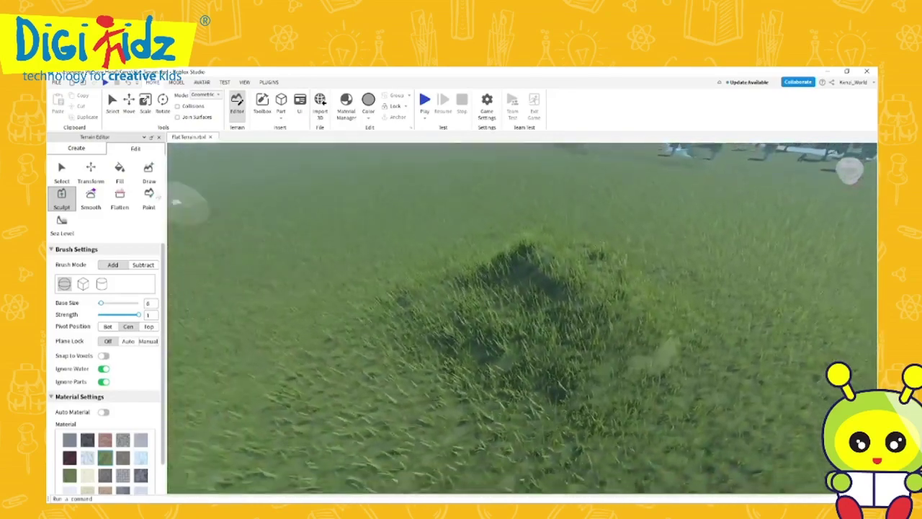
Step: Carve a hollow into the new grassy hill using the Draw brush in Subtract mode with base size 5
left_click(149, 197)
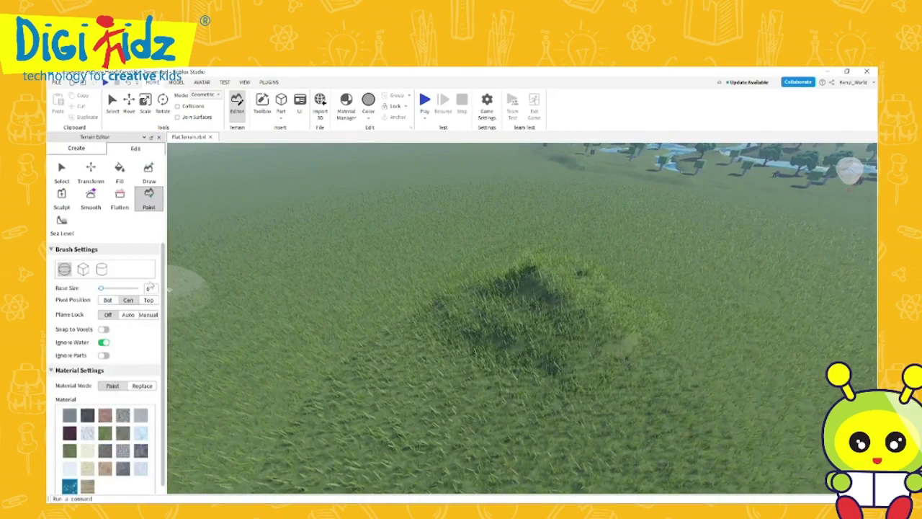
left_click(149, 172)
right_click_drag(350, 269, 349, 275)
scroll(349, 276, "up", 3)
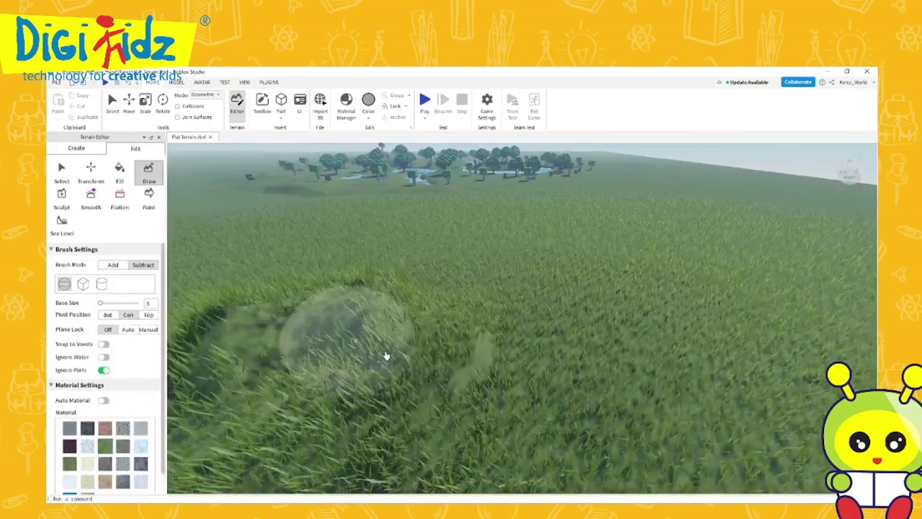
mouse_move(386, 356)
left_mouse_down()
mouse_move(314, 309)
mouse_move(257, 331)
mouse_move(192, 282)
left_mouse_up()
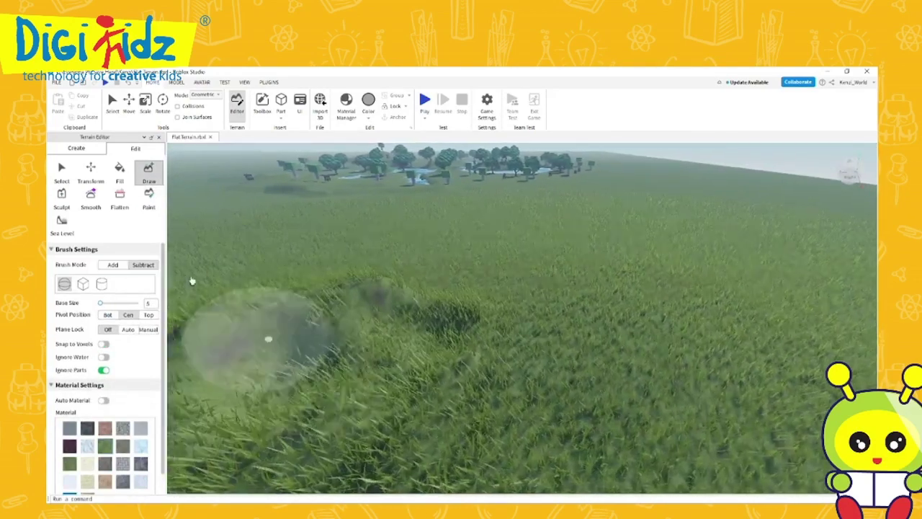
scroll(193, 282, "up", 2)
Step: Build the carved hill back up and widen it with the Sculpt brush in Add mode
left_click(61, 172)
left_click(62, 199)
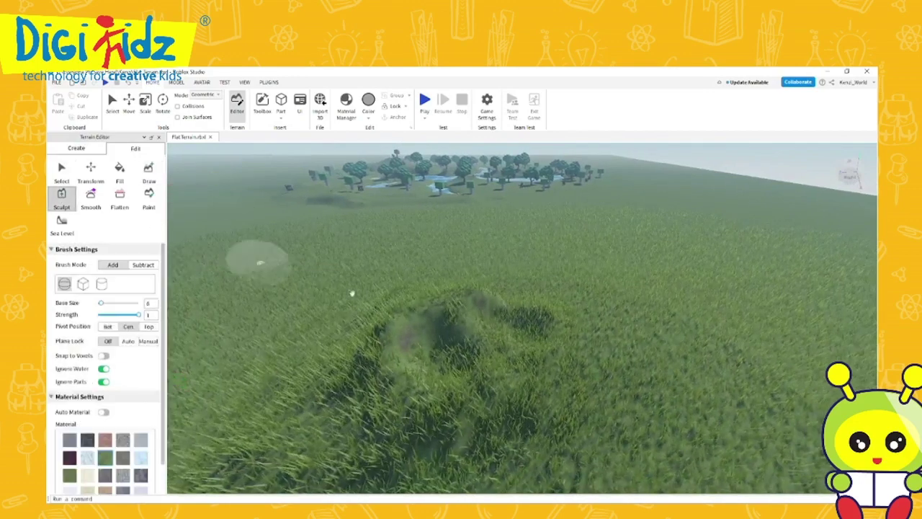
scroll(424, 378, "up", 2)
mouse_move(434, 371)
left_mouse_down()
mouse_move(439, 340)
mouse_move(405, 346)
mouse_move(423, 441)
left_mouse_up()
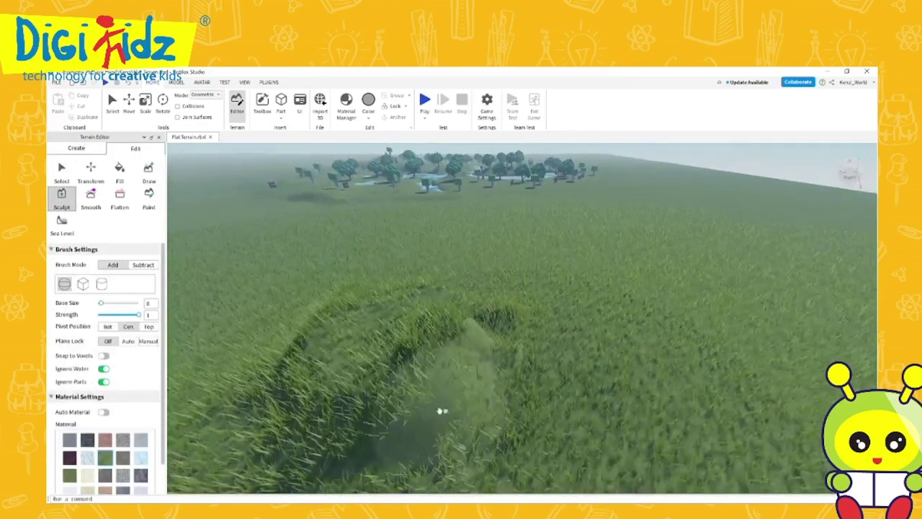
mouse_move(481, 396)
left_mouse_down()
mouse_move(420, 365)
mouse_move(418, 402)
mouse_move(438, 432)
mouse_move(426, 437)
mouse_move(418, 401)
mouse_move(457, 381)
left_mouse_up()
scroll(461, 385, "up", 3)
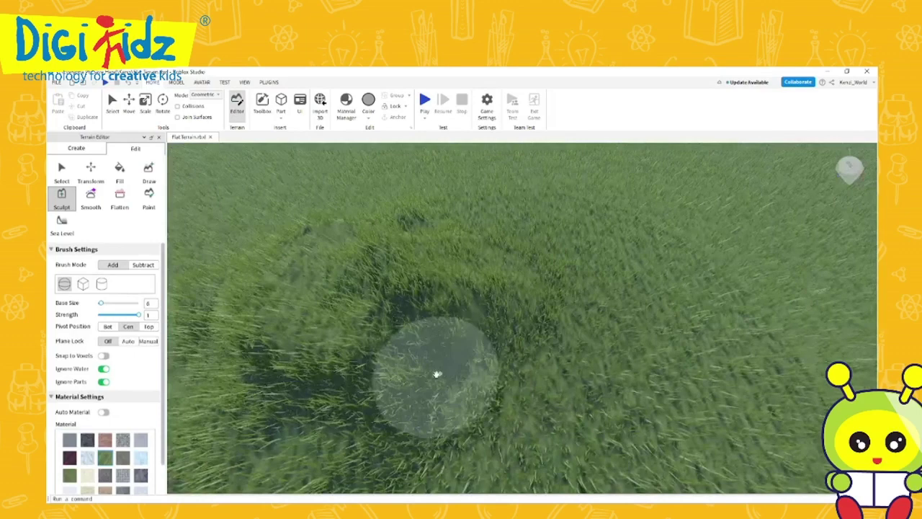
mouse_move(437, 374)
right_mouse_down()
mouse_move(319, 369)
mouse_move(223, 325)
mouse_move(185, 266)
right_mouse_up()
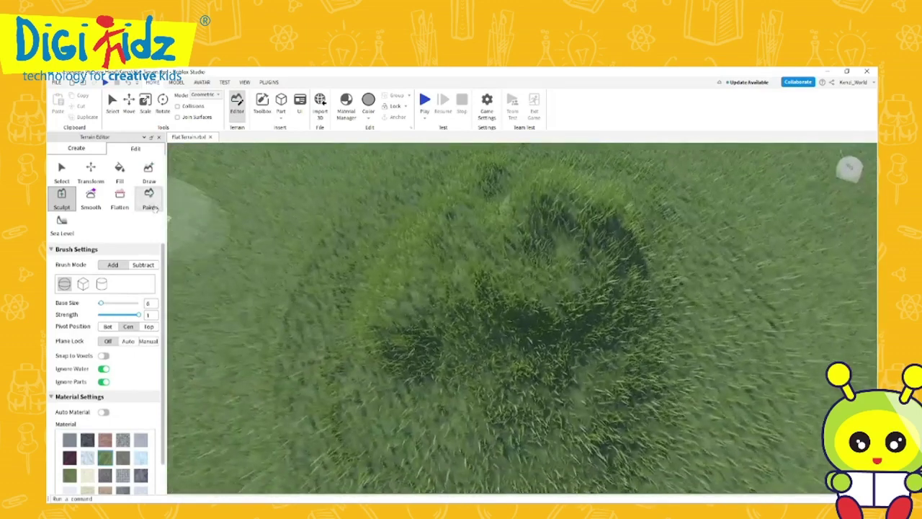
Step: Set up the Paint brush with the Water material, Paint material mode and a base size of 3
left_click(149, 199)
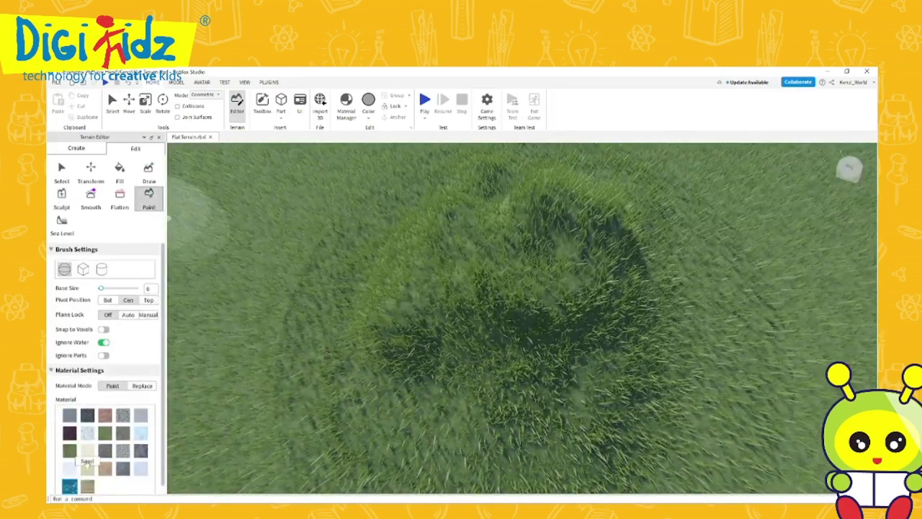
left_click(88, 435)
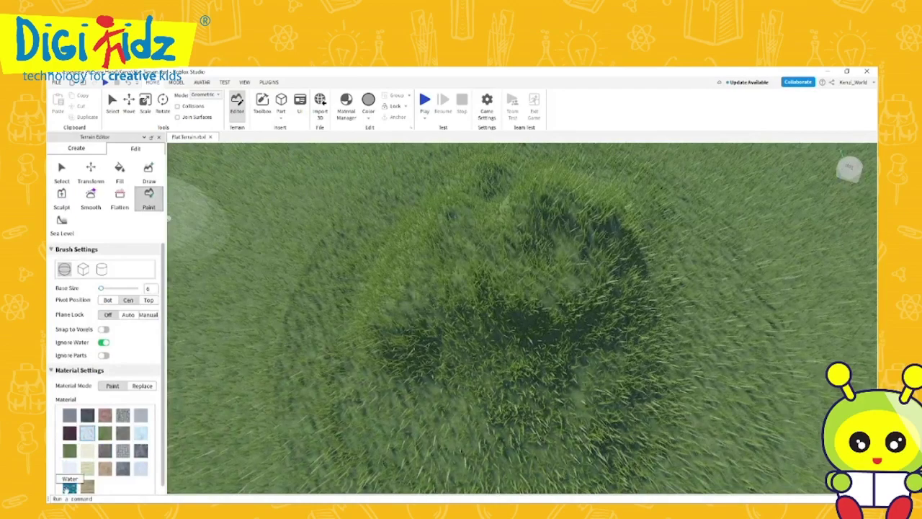
left_click(69, 485)
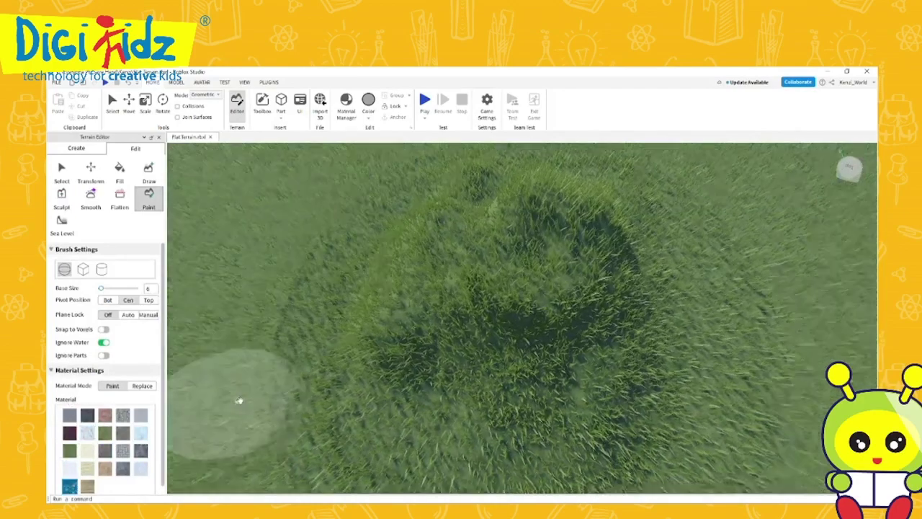
scroll(238, 402, "up", 2)
right_click_drag(238, 402, 241, 392)
scroll(240, 393, "down", 3)
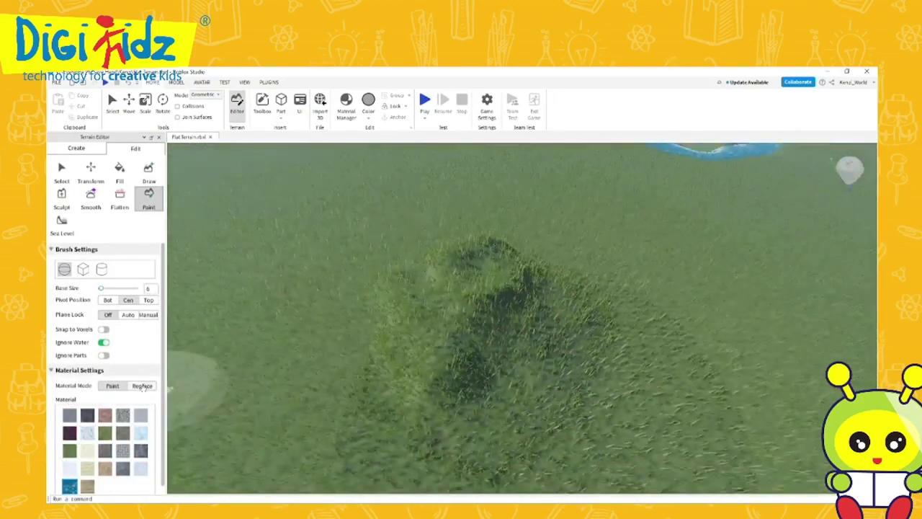
left_click(142, 386)
left_click(116, 386)
right_click_drag(235, 358, 243, 366)
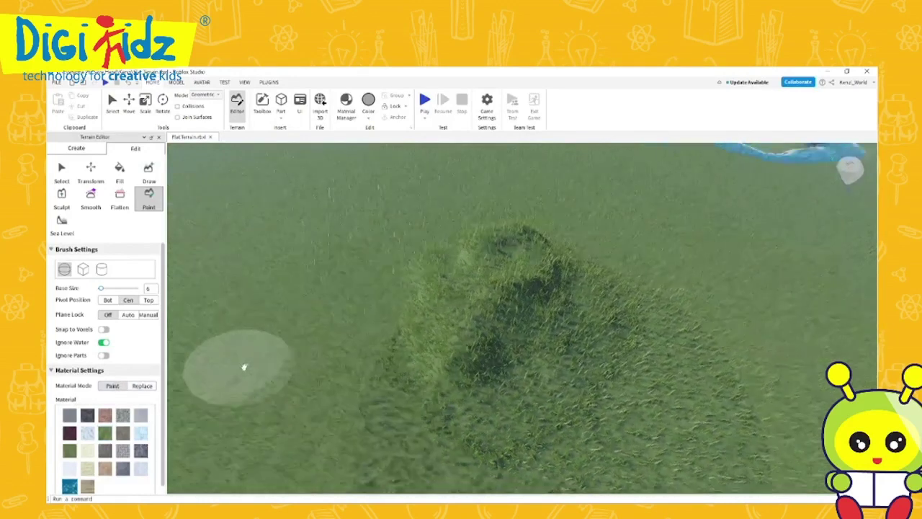
scroll(242, 366, "up", 2)
type("3")
key("Return")
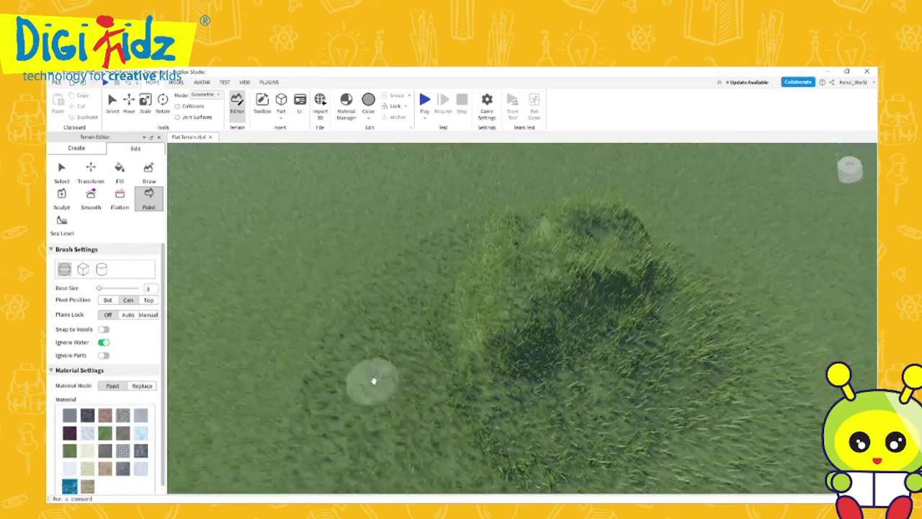
Step: Try to paint a channel of water along the foot of the grassy hill, from its near side around one flank
right_click_drag(372, 379, 375, 382)
scroll(495, 411, "up", 3)
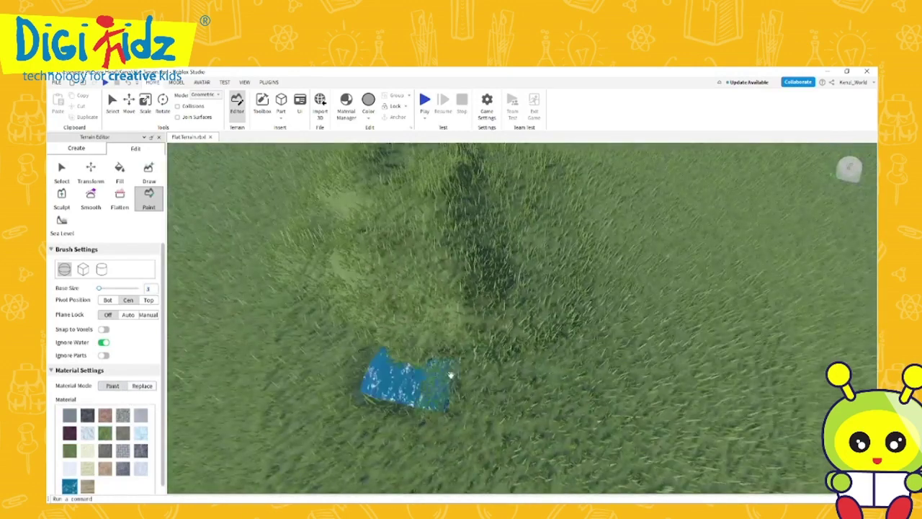
mouse_move(577, 321)
left_mouse_down()
mouse_move(581, 262)
mouse_move(562, 239)
mouse_move(569, 192)
mouse_move(546, 184)
mouse_move(593, 222)
left_mouse_up()
mouse_move(593, 223)
right_mouse_down()
mouse_move(593, 230)
mouse_move(526, 229)
right_mouse_up()
left_click_drag(526, 229, 437, 180)
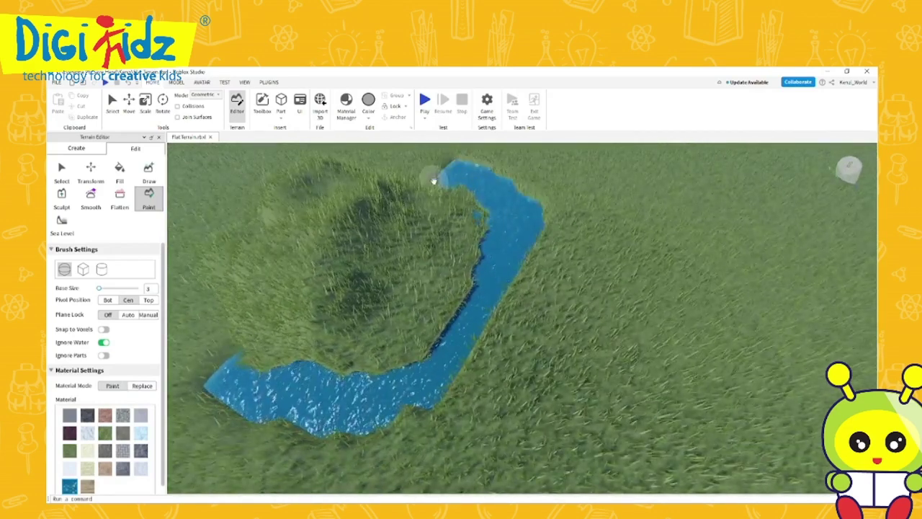
mouse_move(408, 414)
right_mouse_down()
mouse_move(383, 411)
mouse_move(402, 431)
right_mouse_up()
mouse_move(401, 431)
left_mouse_down()
mouse_move(341, 411)
mouse_move(286, 345)
left_mouse_up()
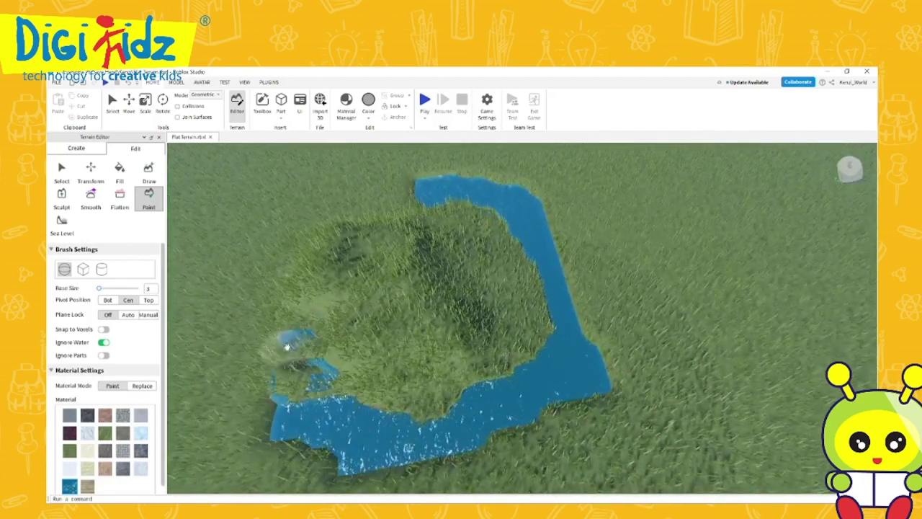
key("a")
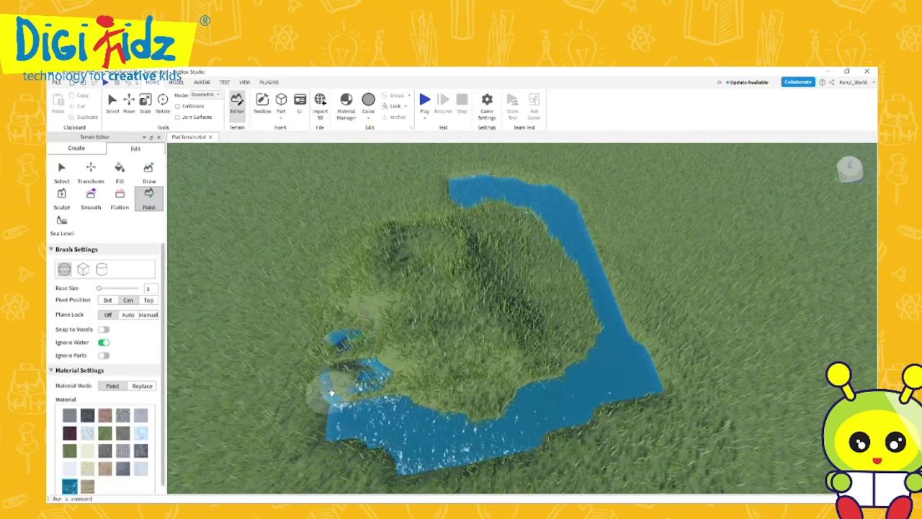
Step: Undo the stray water stroke on the hill's slope and extend the water channel around the opposite flank
key("ctrl+z")
mouse_move(444, 446)
left_mouse_down()
mouse_move(342, 426)
mouse_move(285, 340)
mouse_move(277, 306)
mouse_move(297, 306)
left_mouse_up()
key("a")
key("a")
right_click_drag(322, 315, 329, 321)
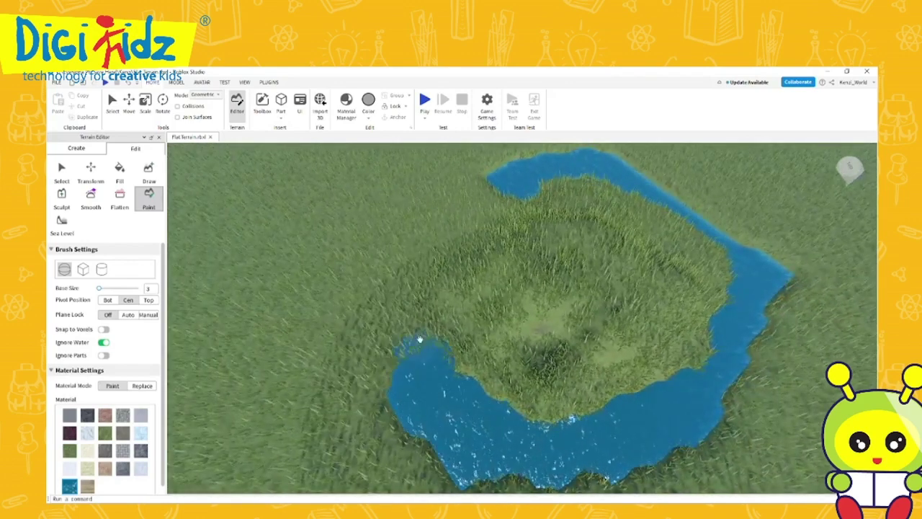
left_click_drag(407, 278, 429, 248)
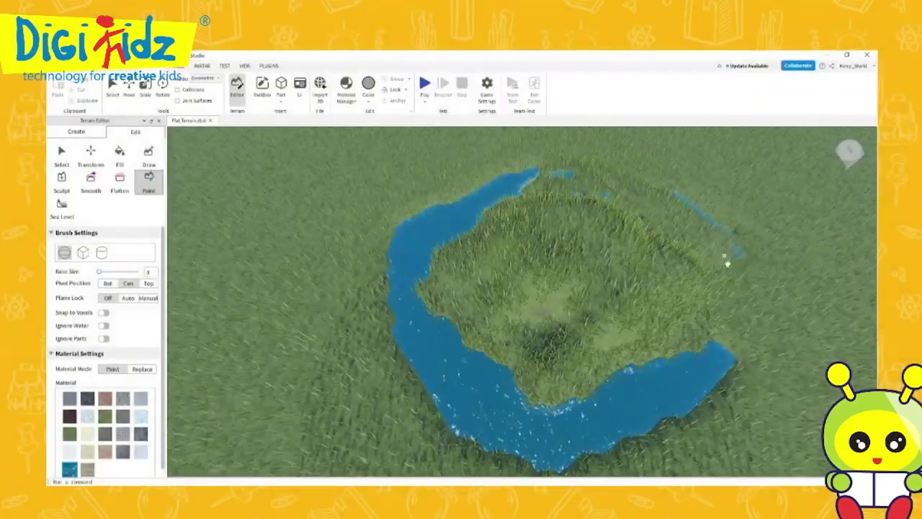
Step: Try to close the gap in the water channel with Ignore Water off, and undo the painted water around the hill
left_click_drag(725, 262, 739, 335)
key("d")
right_click_drag(739, 336, 737, 329)
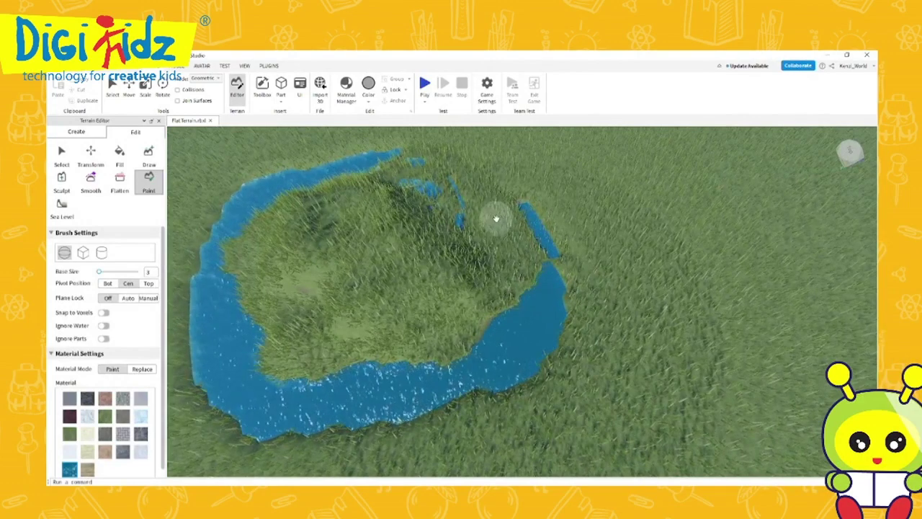
key("ctrl+z")
Step: Paint a continuous ring of water around the foot of the grassy hill with the Paint brush
mouse_move(587, 308)
left_mouse_down()
mouse_move(501, 389)
mouse_move(386, 428)
mouse_move(353, 389)
mouse_move(343, 326)
left_mouse_up()
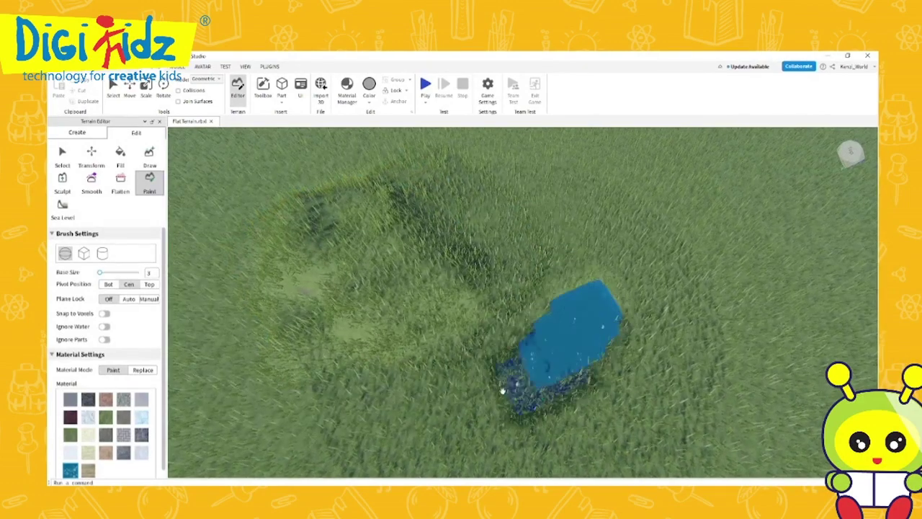
key("a")
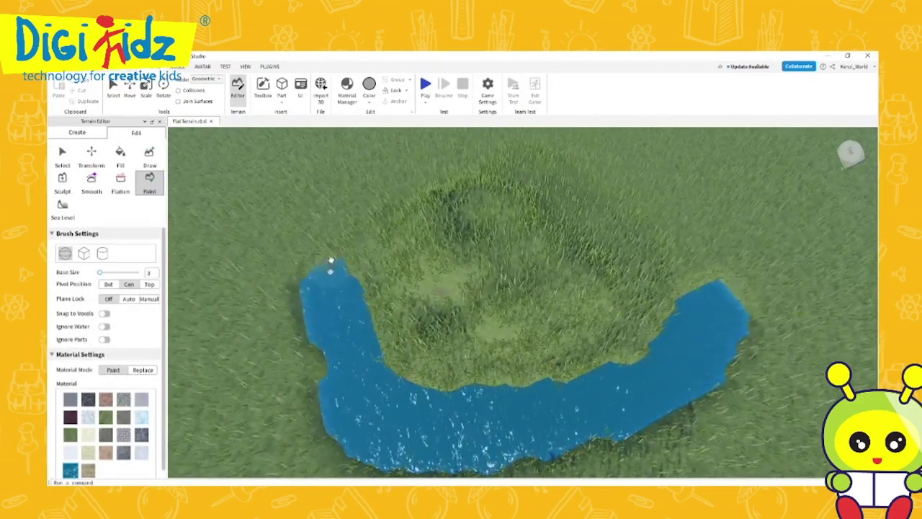
left_click_drag(331, 261, 381, 186)
key("a")
mouse_move(457, 247)
right_mouse_down()
mouse_move(441, 266)
mouse_move(486, 363)
mouse_move(589, 420)
right_mouse_up()
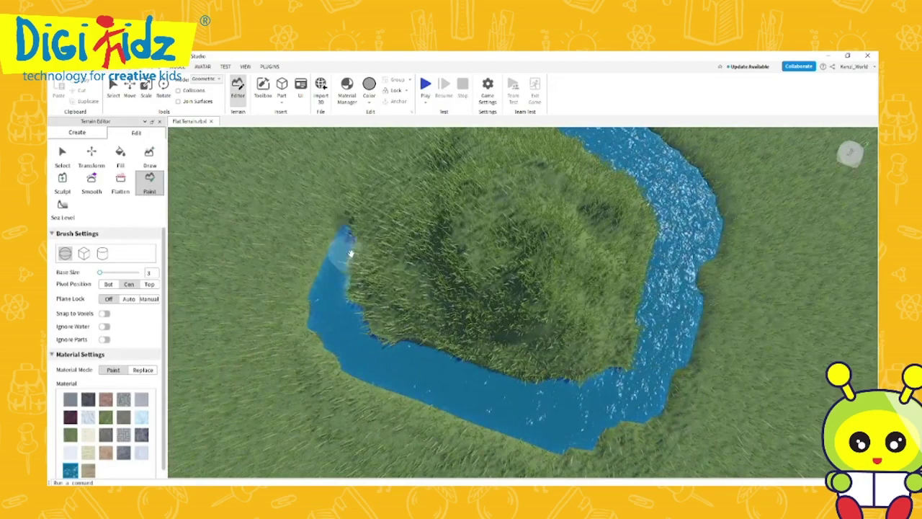
middle_click_drag(350, 254, 386, 336)
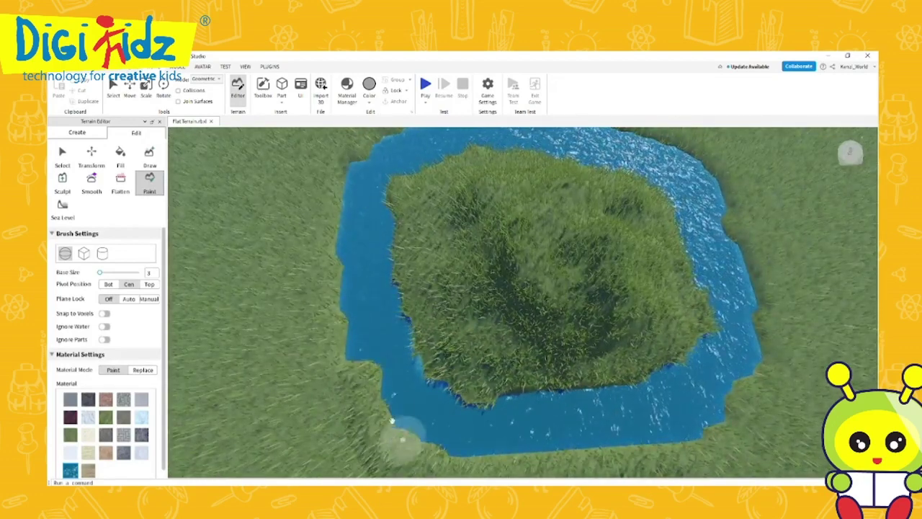
middle_click_drag(368, 375, 430, 422)
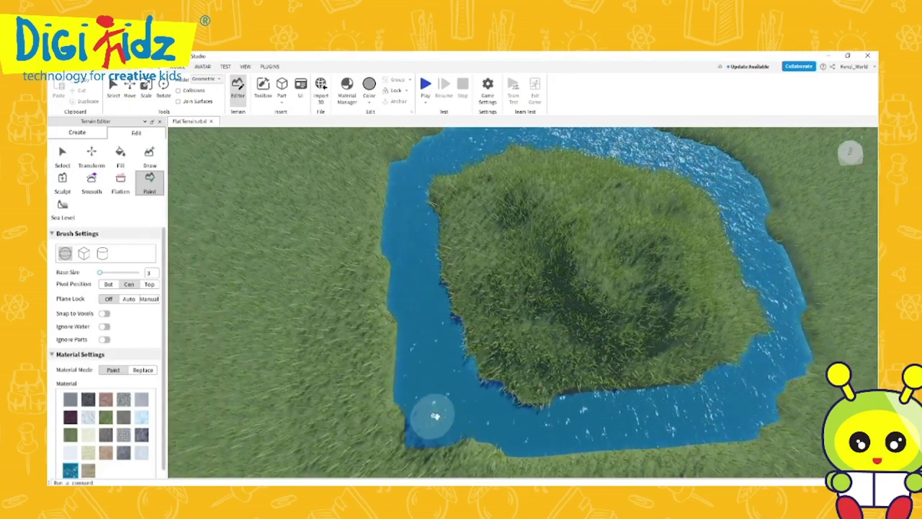
Step: Switch to the Sculpt brush in Add mode and position it over the top of the hill inside the water ring
right_click_drag(469, 422, 464, 420)
scroll(463, 420, "up", 3)
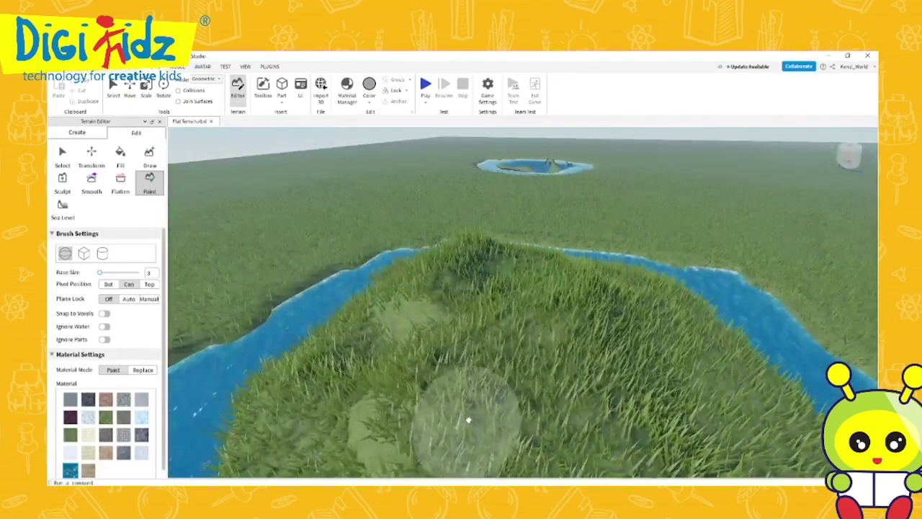
scroll(469, 419, "down", 3)
left_click(62, 184)
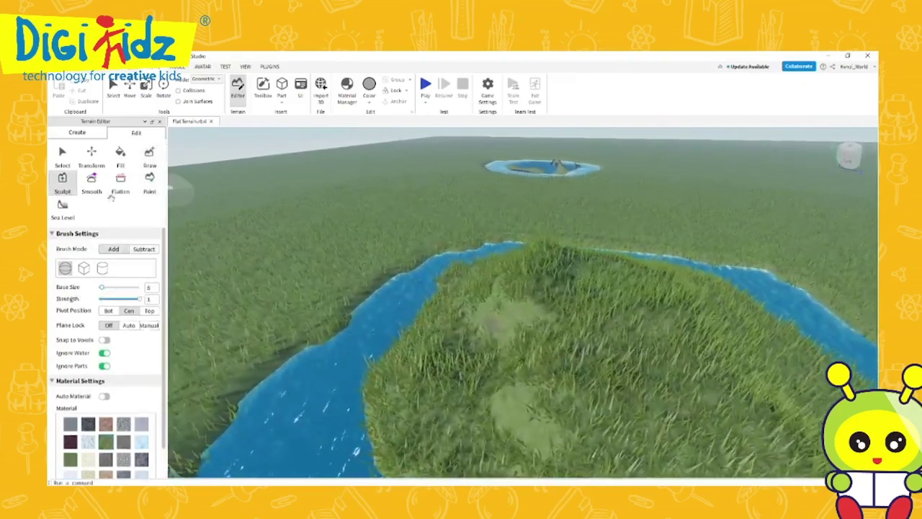
right_click_drag(360, 223, 369, 229)
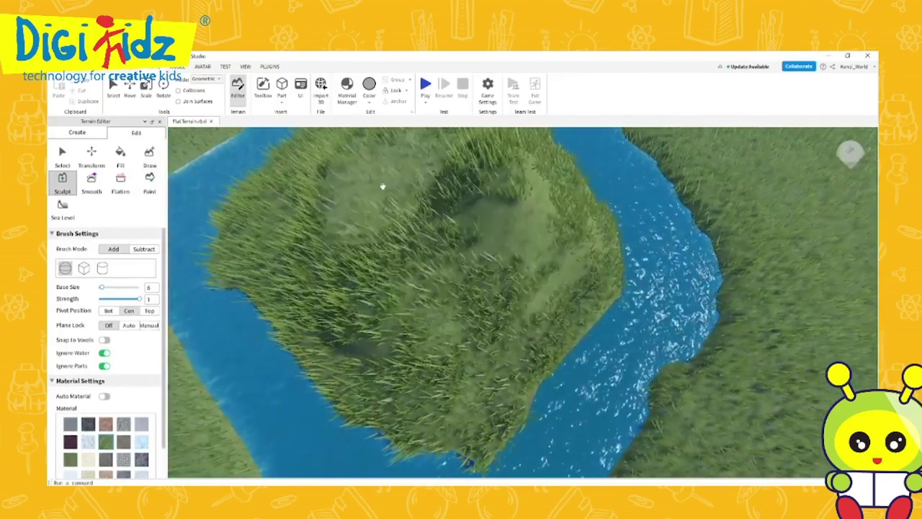
right_click_drag(431, 208, 495, 268)
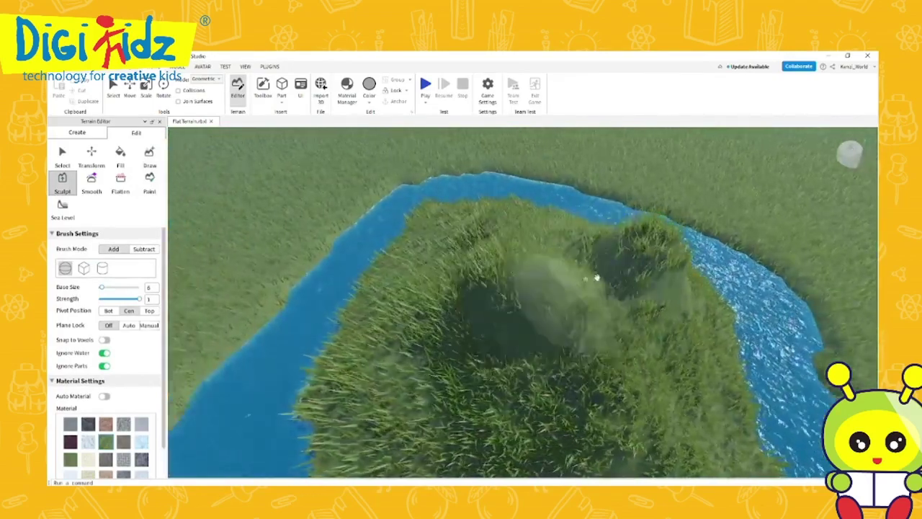